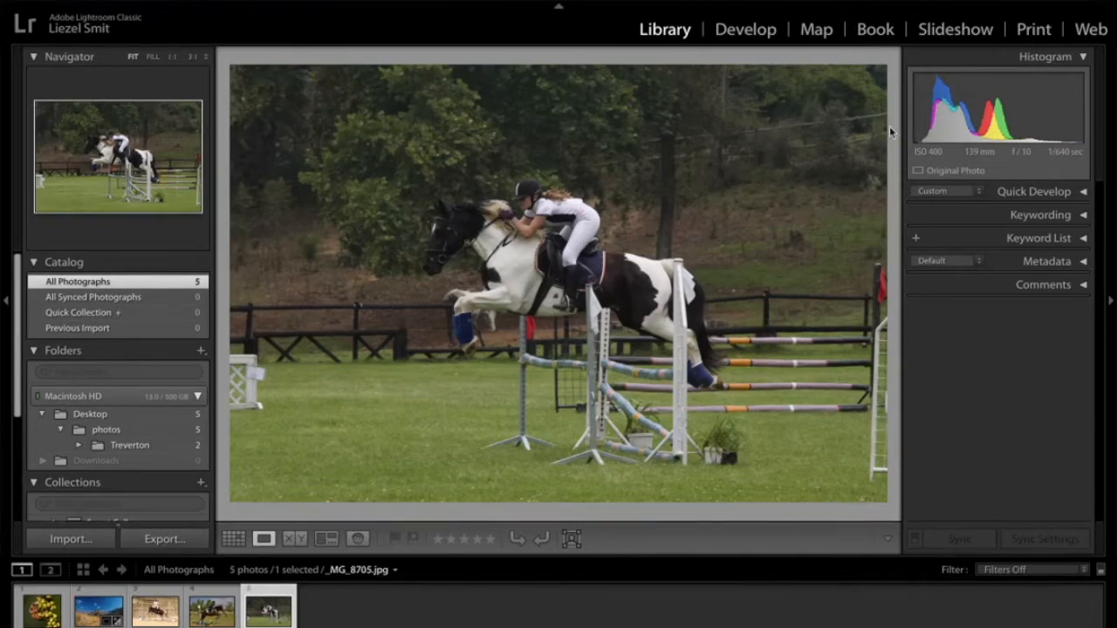
Bring the horse-jumping photo into the Develop module and set its Exposure to +0.40 and Temp to +5
{"action": "left_click", "coordinate": [744, 30]}
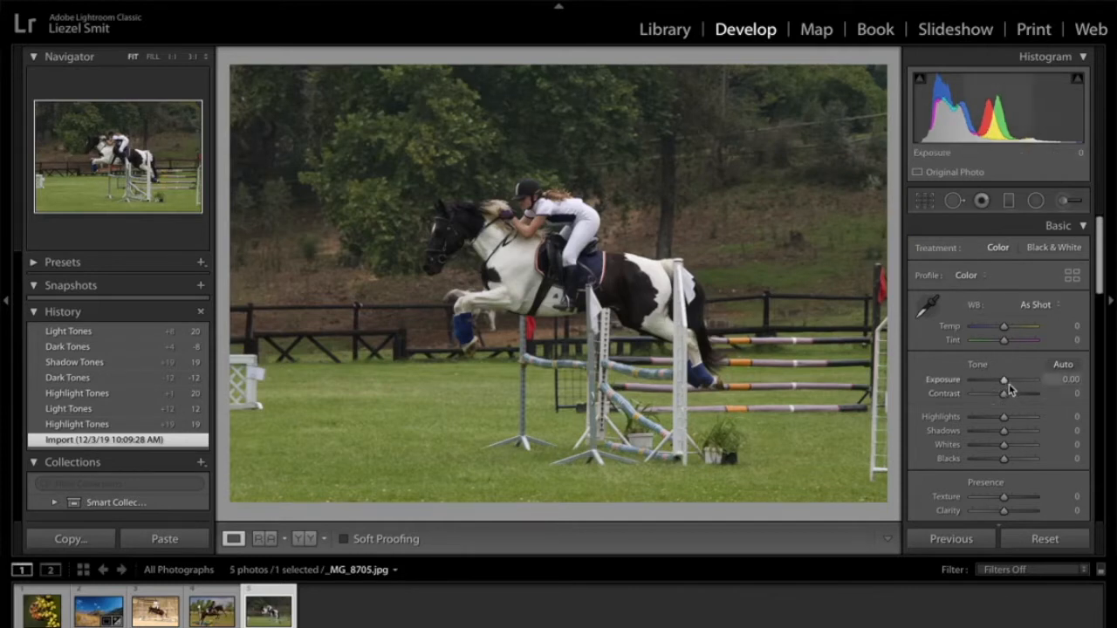
{"action": "left_click_drag", "start_coordinate": [1005, 381], "coordinate": [1009, 388]}
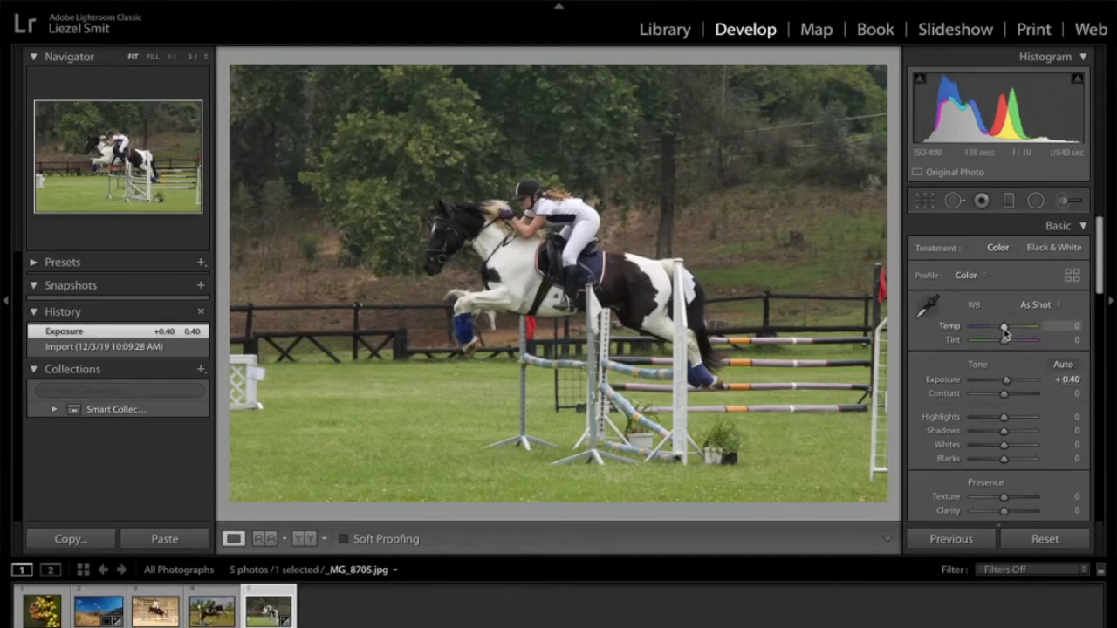
{"action": "left_click_drag", "start_coordinate": [1005, 330], "coordinate": [1008, 332]}
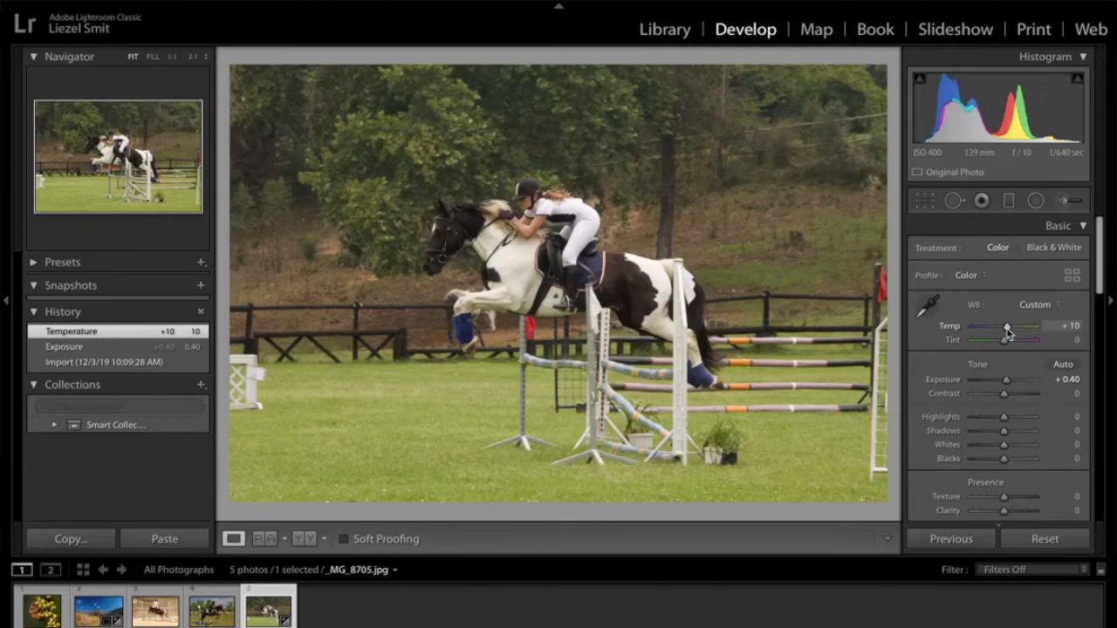
{"action": "mouse_move", "coordinate": [1007, 330]}
{"action": "left_mouse_down"}
{"action": "mouse_move", "coordinate": [986, 330]}
{"action": "mouse_move", "coordinate": [1007, 335]}
{"action": "left_mouse_up"}
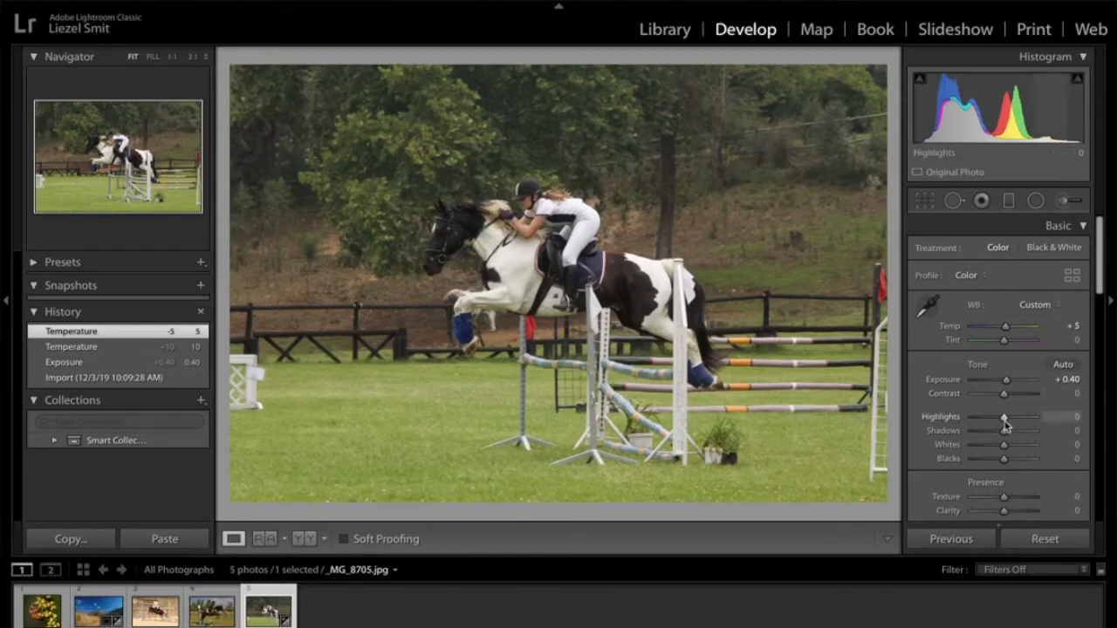
Set the tone adjustments to Highlights +17, Shadows -23, Whites +8, Blacks -9 and Contrast +16
{"action": "left_click_drag", "start_coordinate": [1003, 420], "coordinate": [1010, 425]}
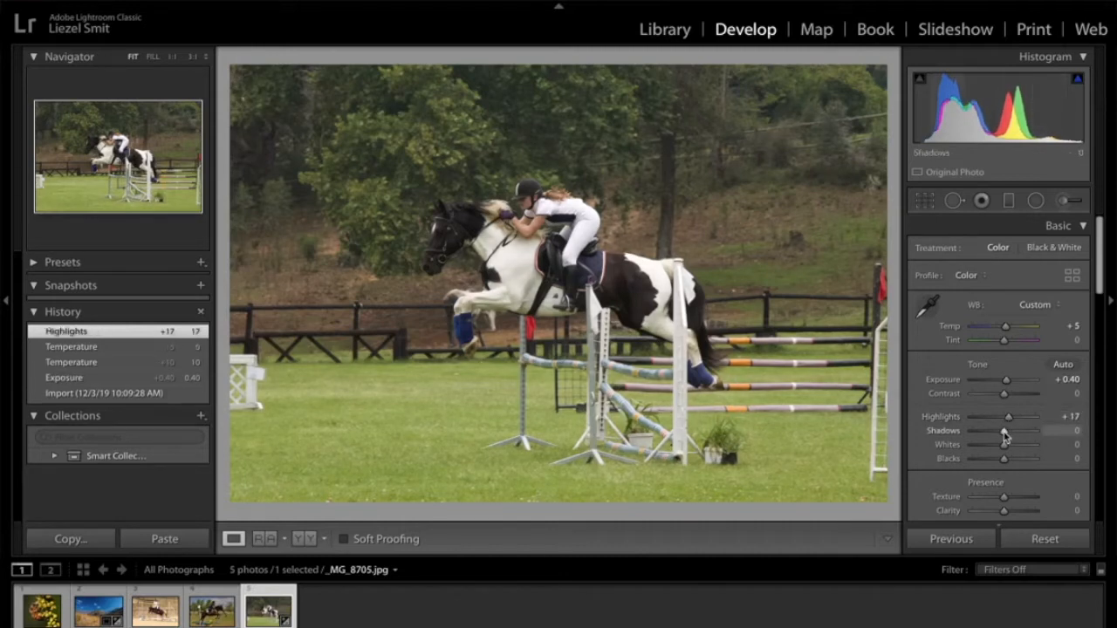
{"action": "left_click_drag", "start_coordinate": [1003, 432], "coordinate": [995, 431]}
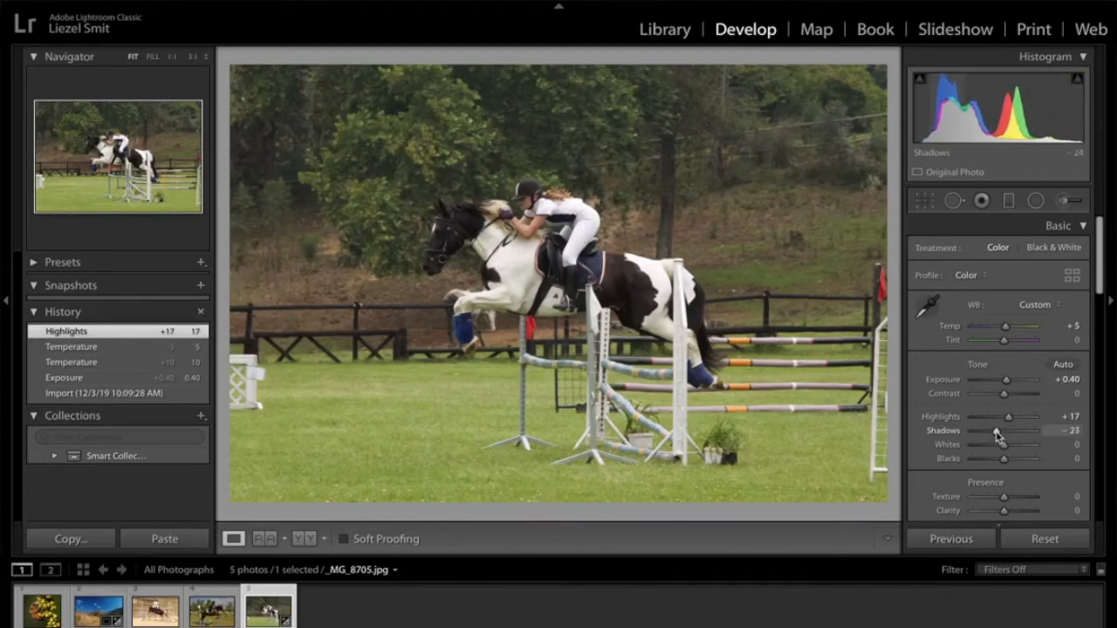
{"action": "left_click_drag", "start_coordinate": [997, 434], "coordinate": [1012, 450]}
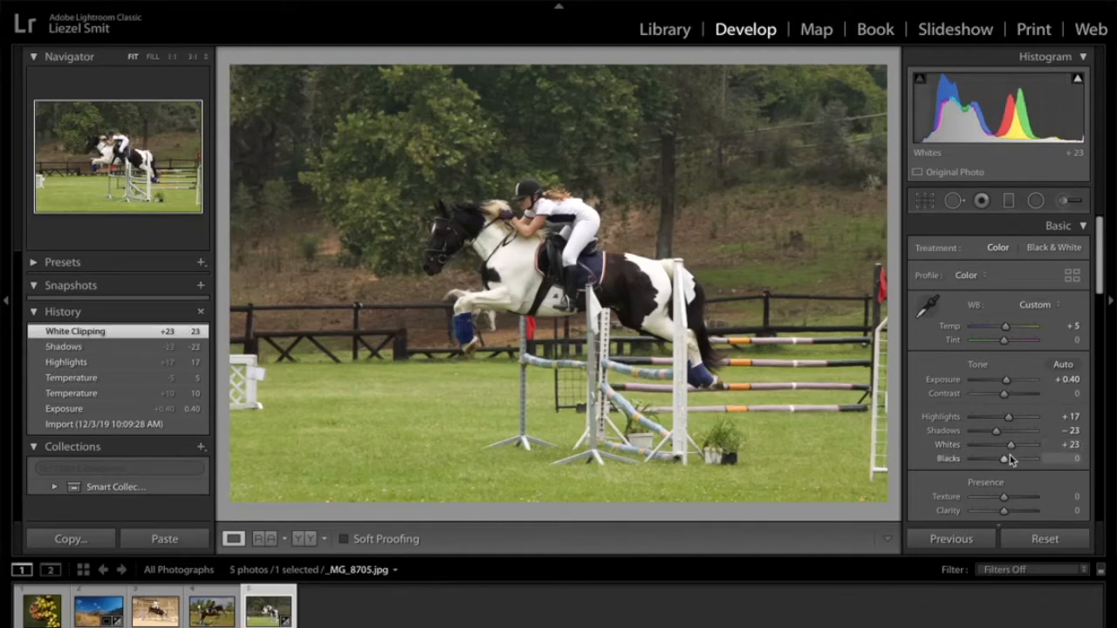
{"action": "mouse_move", "coordinate": [1004, 461]}
{"action": "left_mouse_down"}
{"action": "mouse_move", "coordinate": [1031, 459]}
{"action": "mouse_move", "coordinate": [1001, 463]}
{"action": "left_mouse_up"}
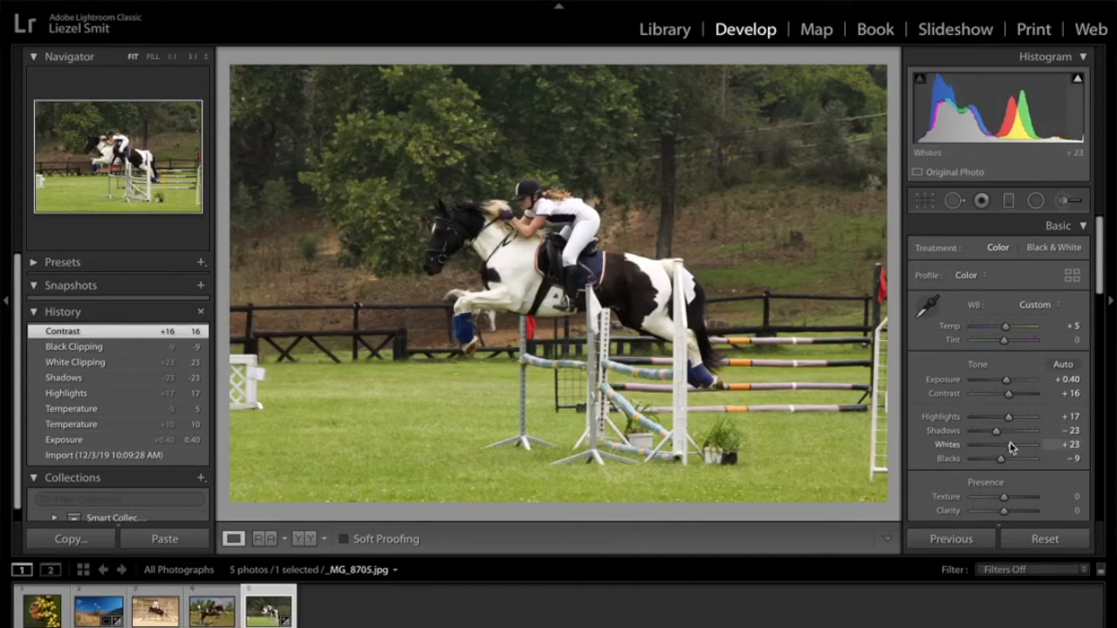
{"action": "left_click_drag", "start_coordinate": [1012, 448], "coordinate": [1007, 448]}
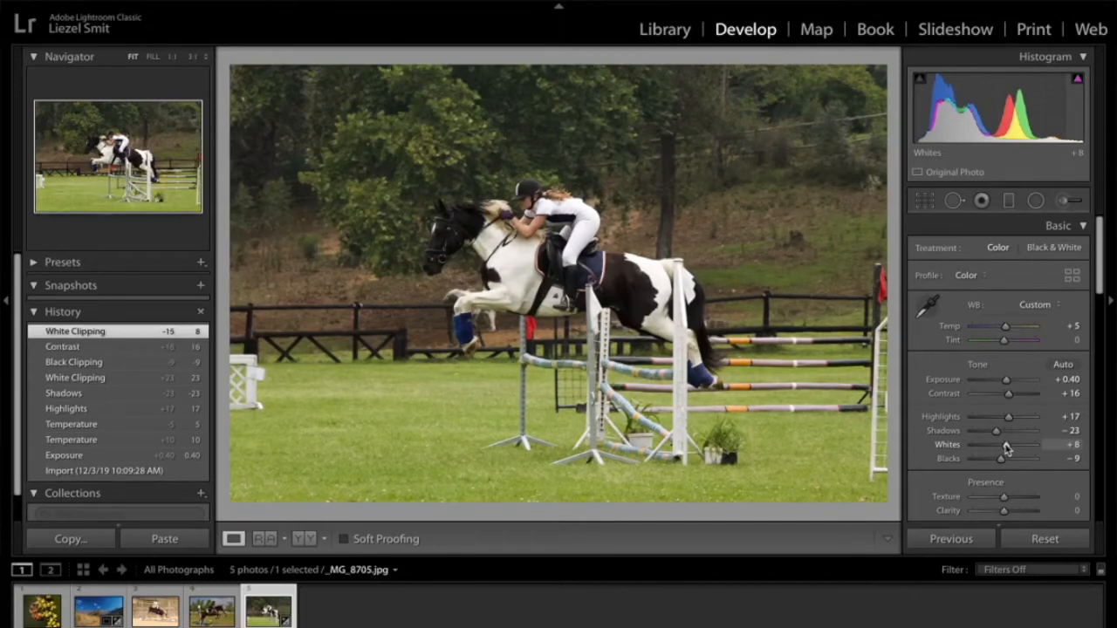
Adjust the tone curve regions to Lights +10 and Shadows -9
{"action": "scroll", "coordinate": [1007, 448], "scroll_direction": "down", "scroll_amount": 10}
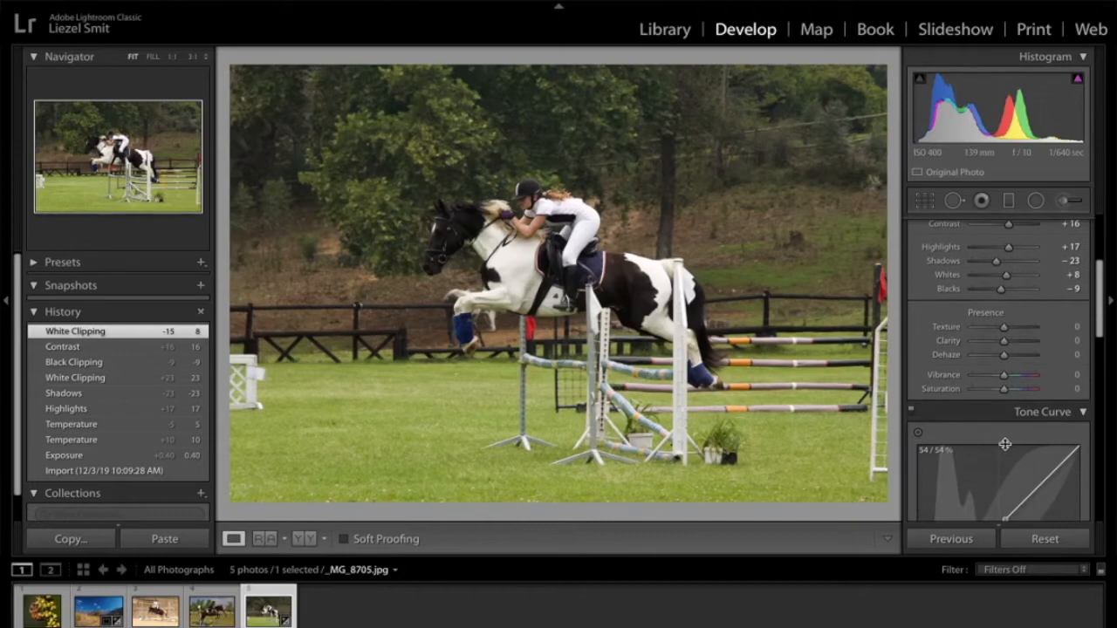
{"action": "scroll", "coordinate": [1006, 445], "scroll_direction": "down", "scroll_amount": 5}
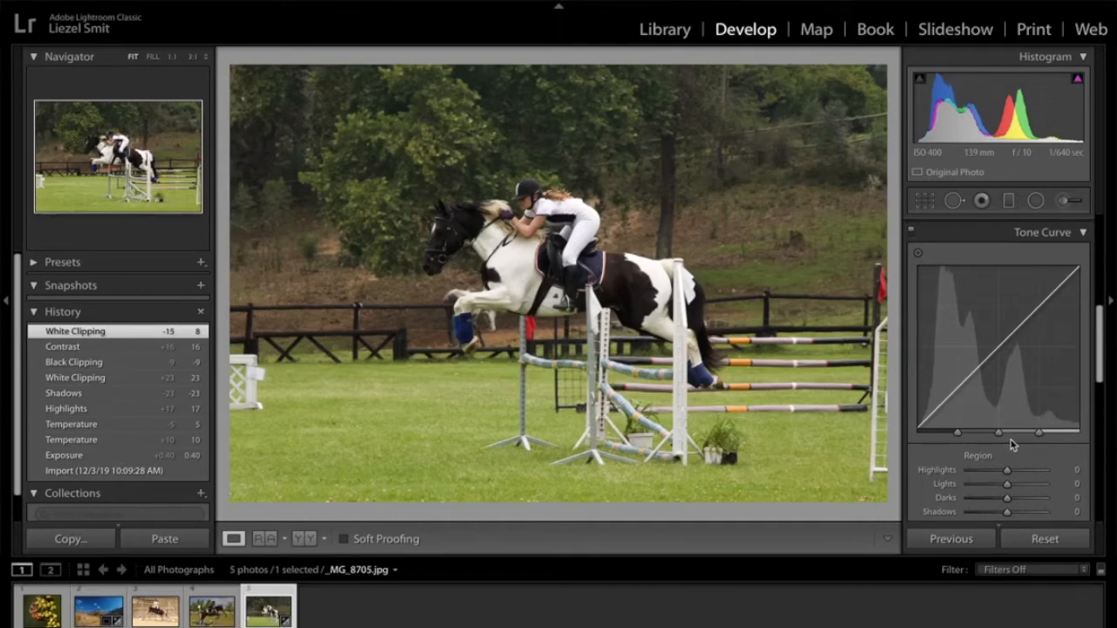
{"action": "scroll", "coordinate": [1009, 445], "scroll_direction": "down", "scroll_amount": 2}
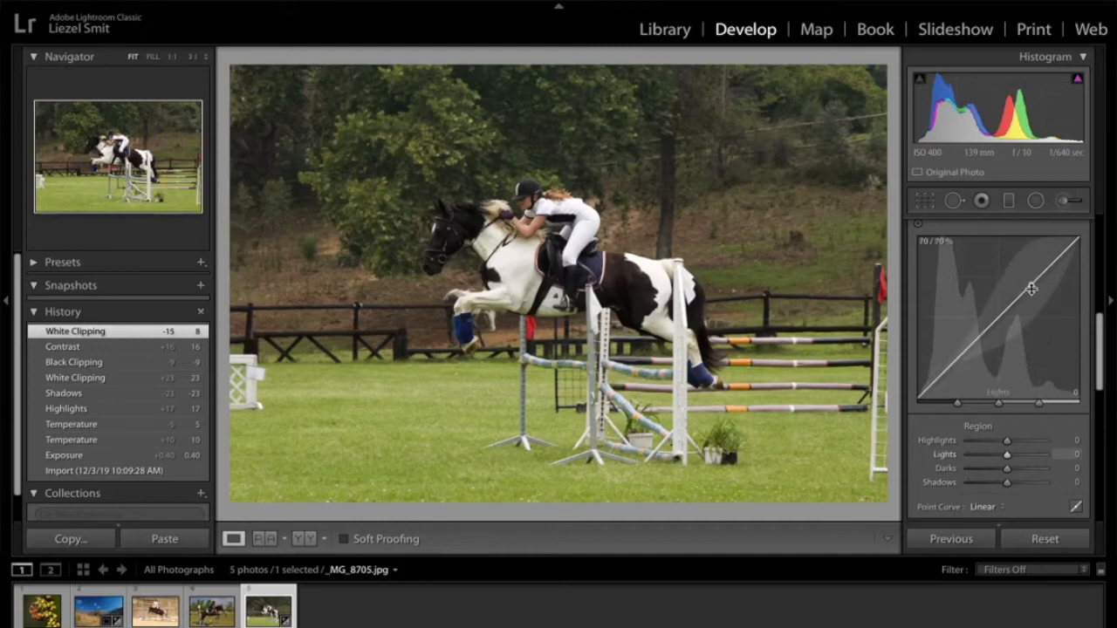
{"action": "left_click_drag", "start_coordinate": [1028, 293], "coordinate": [1027, 282]}
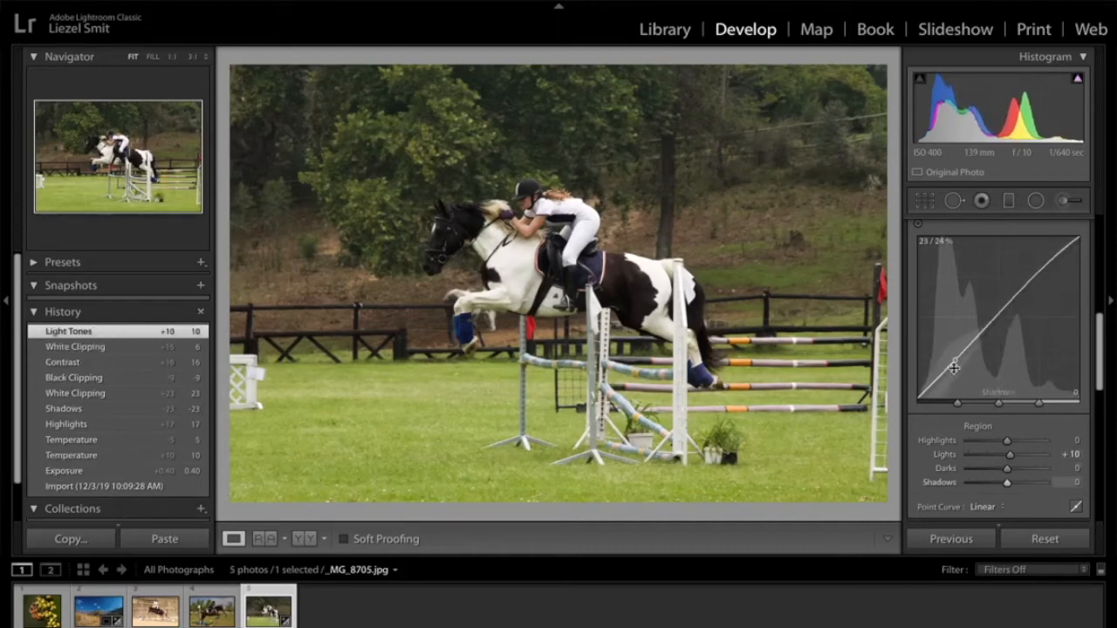
{"action": "left_click_drag", "start_coordinate": [954, 369], "coordinate": [953, 363]}
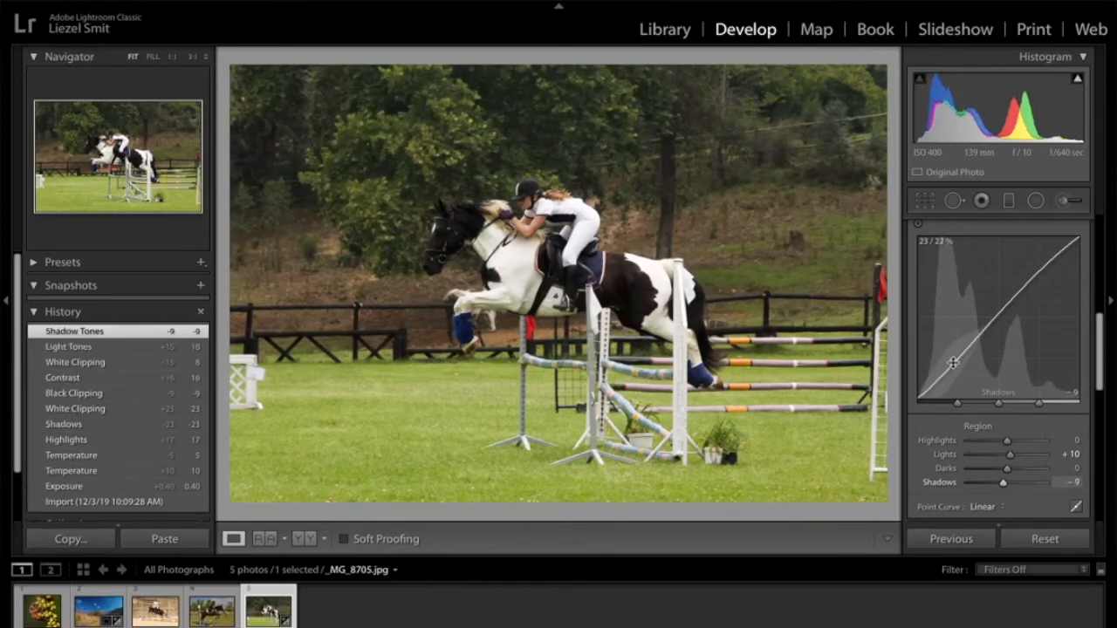
Try sharpening amounts of 47 and 150 on the photo, and reduce the amount to 45
{"action": "scroll", "coordinate": [985, 350], "scroll_direction": "up", "scroll_amount": 2}
{"action": "scroll", "coordinate": [986, 351], "scroll_direction": "down", "scroll_amount": 3}
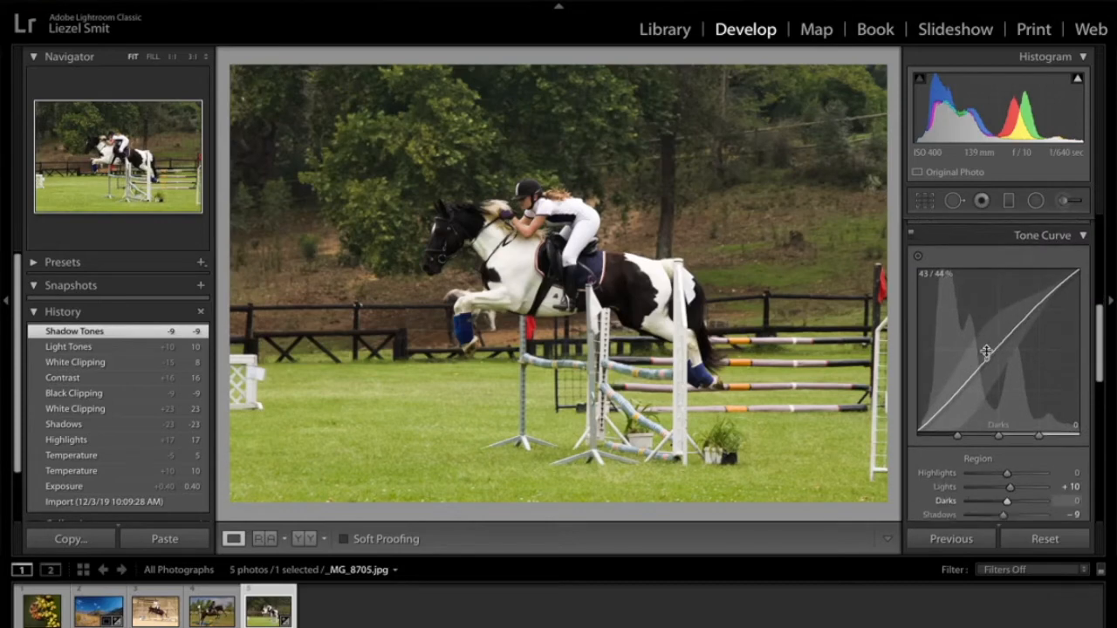
{"action": "scroll", "coordinate": [986, 350], "scroll_direction": "down", "scroll_amount": 3}
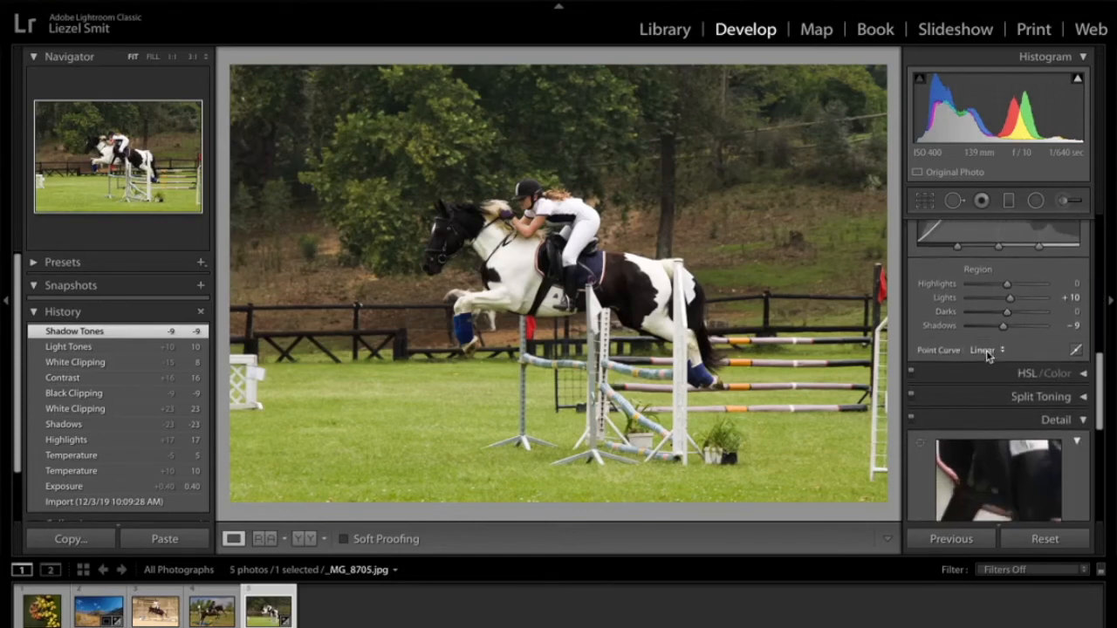
{"action": "scroll", "coordinate": [986, 350], "scroll_direction": "down", "scroll_amount": 4}
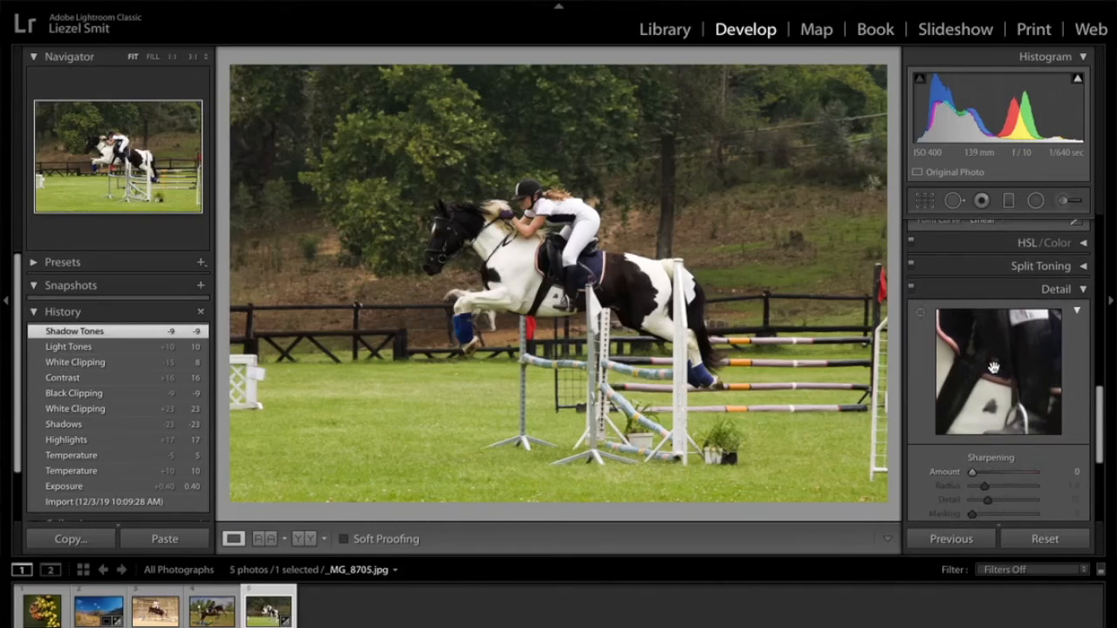
{"action": "scroll", "coordinate": [995, 373], "scroll_direction": "down", "scroll_amount": 3}
{"action": "scroll", "coordinate": [995, 372], "scroll_direction": "down", "scroll_amount": 1}
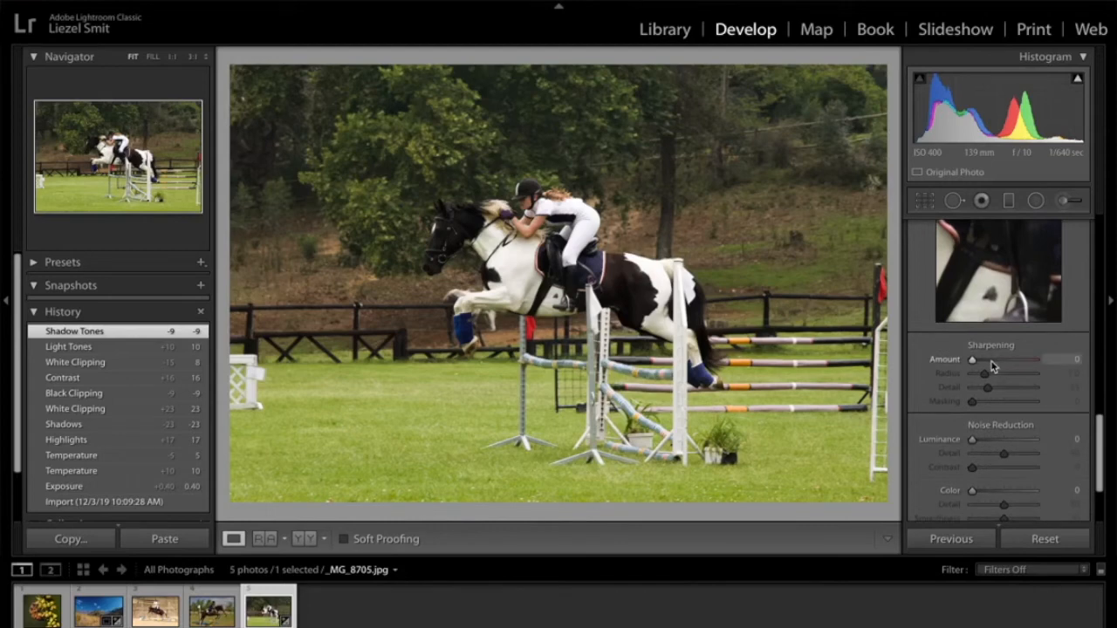
{"action": "left_click", "coordinate": [990, 362]}
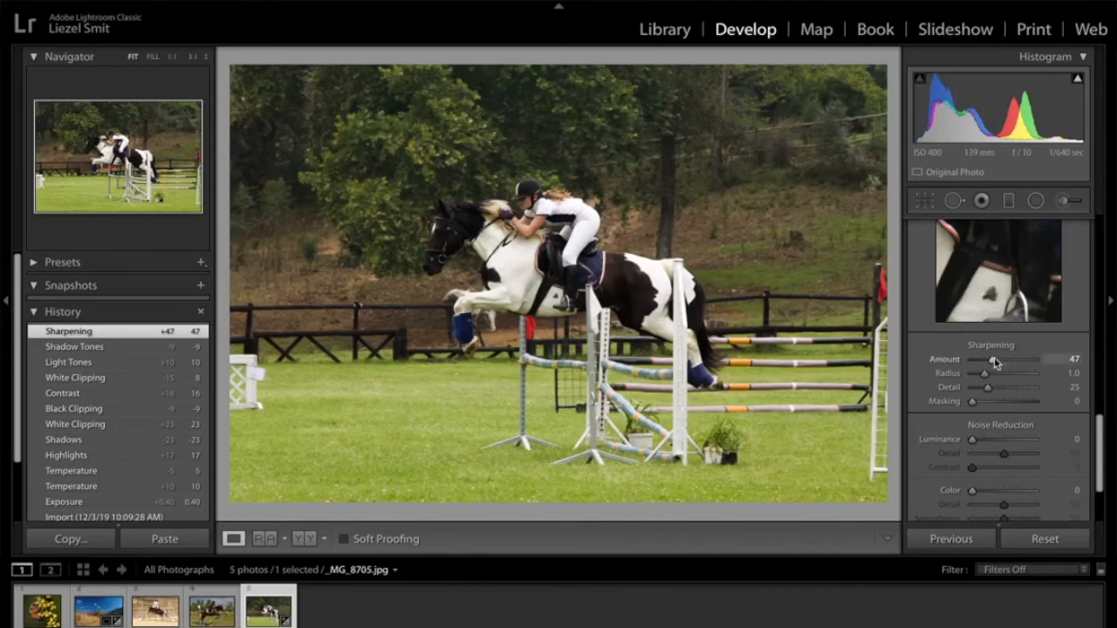
{"action": "left_click_drag", "start_coordinate": [992, 363], "coordinate": [1045, 359]}
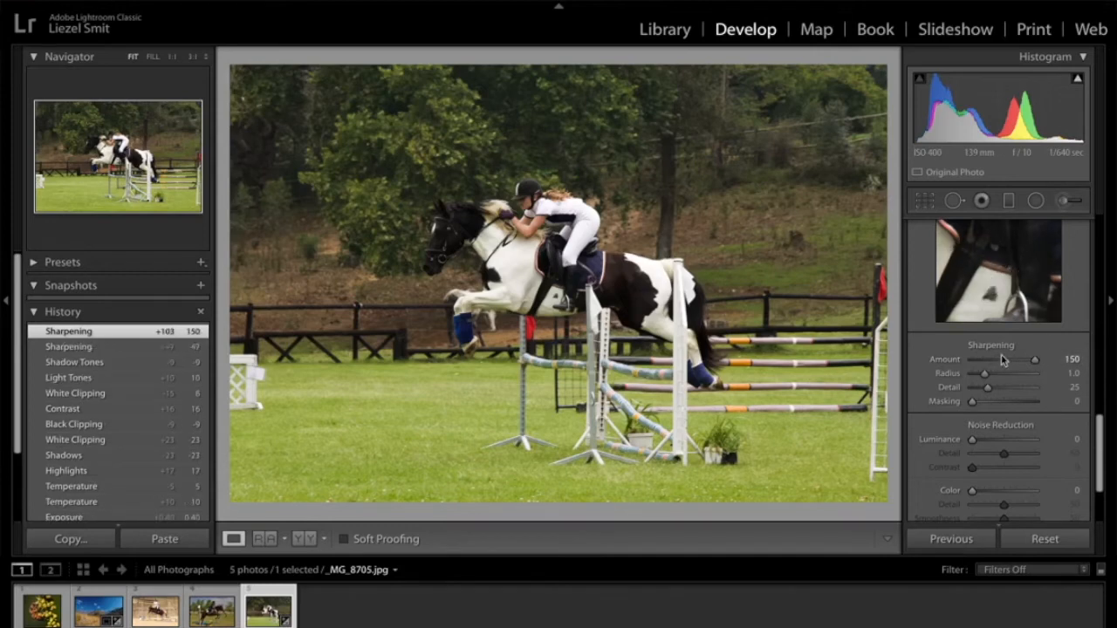
{"action": "left_click_drag", "start_coordinate": [1036, 363], "coordinate": [994, 365]}
Inspect the horse and rider at 1:1, set the sharpening amount to 20, and compare the before and after versions side by side
{"action": "key", "text": "ctrl+equal"}
{"action": "key", "text": "ctrl+equal"}
{"action": "key", "text": "ctrl+equal"}
{"action": "key", "text": "ctrl+equal"}
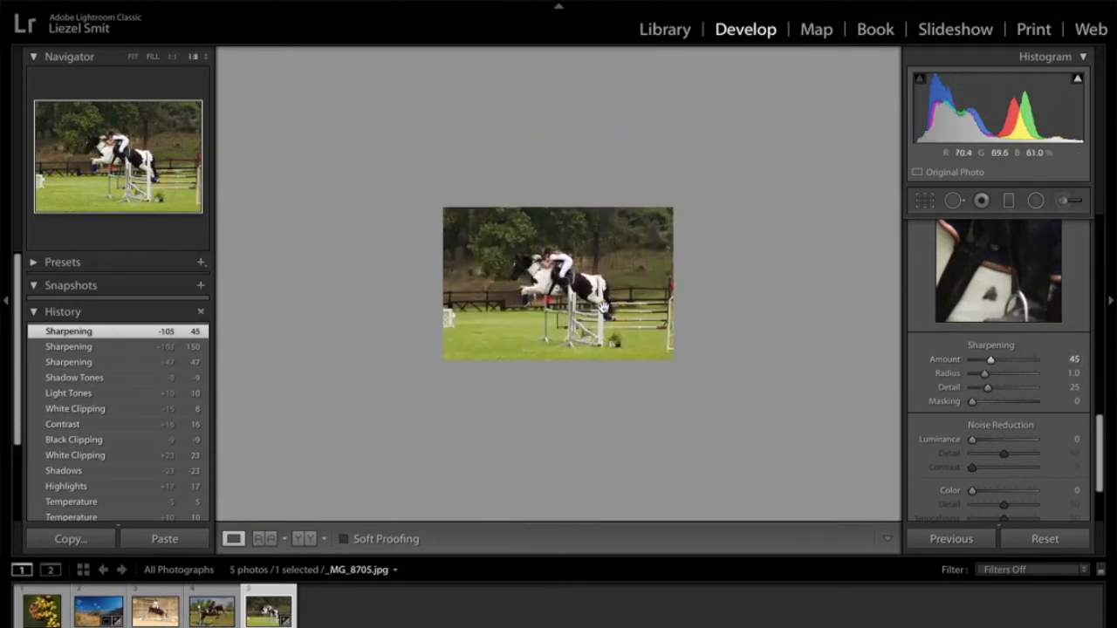
{"action": "key", "text": "ctrl+equal"}
{"action": "key", "text": "ctrl+equal"}
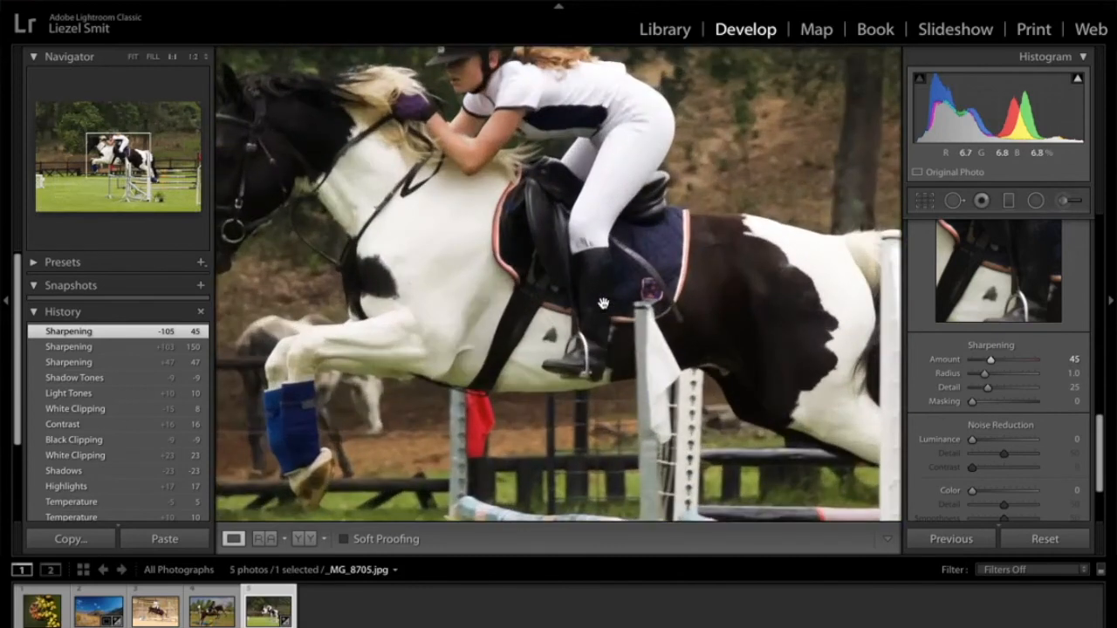
{"action": "left_click_drag", "start_coordinate": [524, 254], "coordinate": [579, 347]}
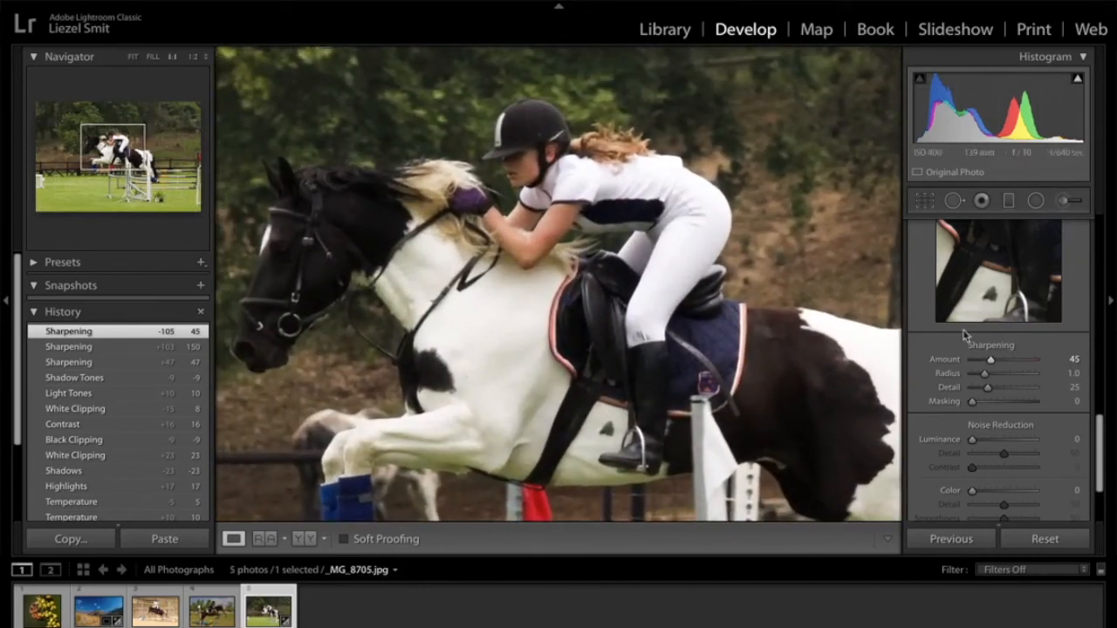
{"action": "left_click_drag", "start_coordinate": [991, 365], "coordinate": [983, 366]}
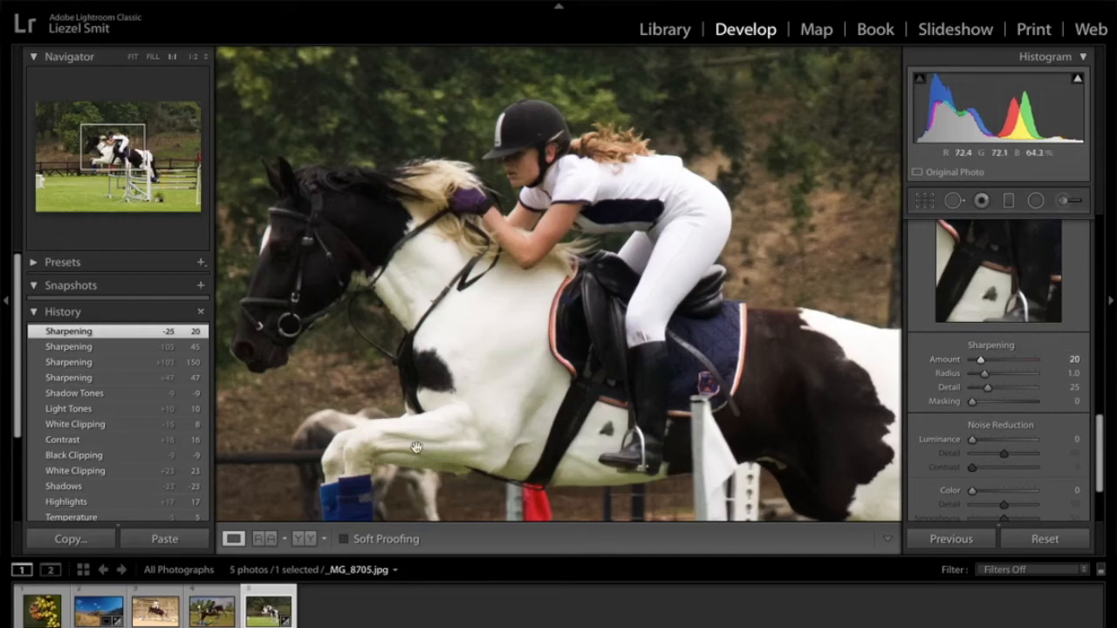
{"action": "left_click", "coordinate": [304, 540]}
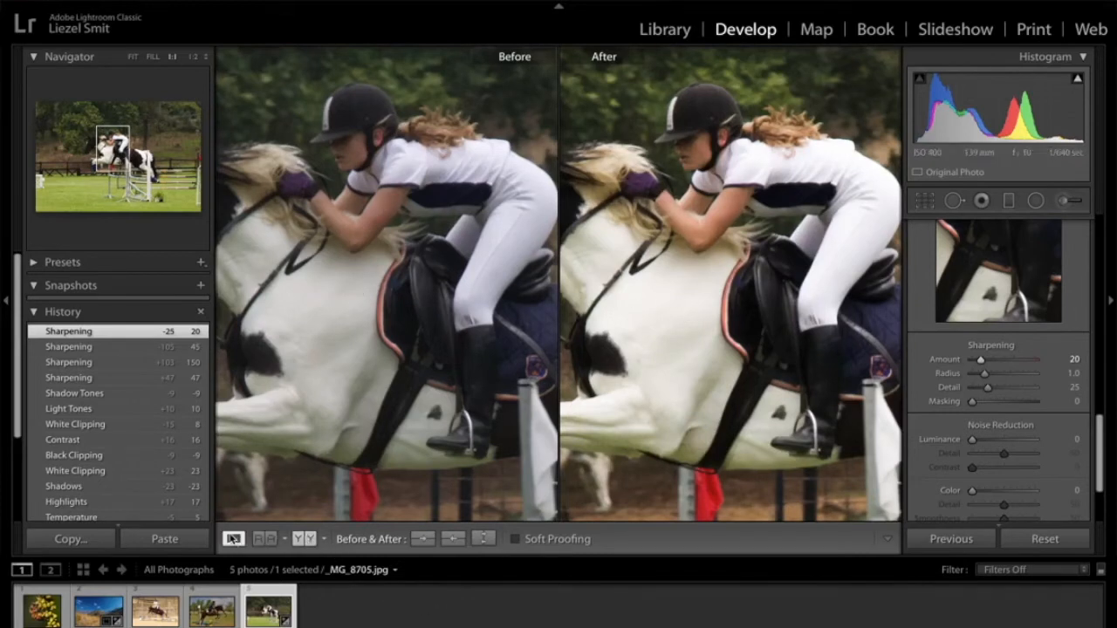
{"action": "left_click", "coordinate": [233, 539]}
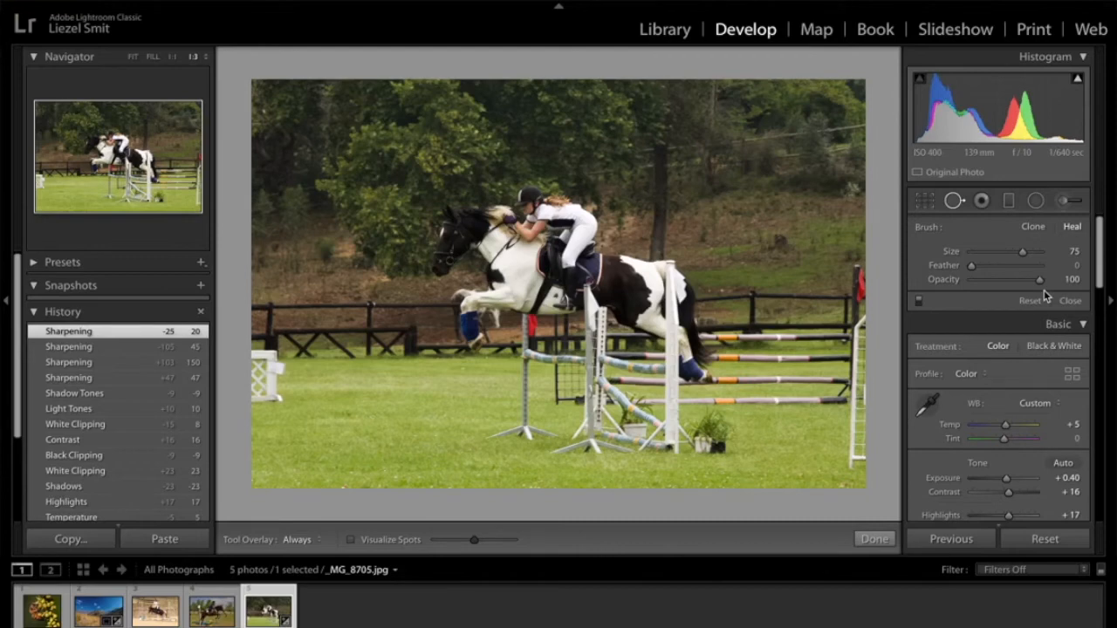
Crop the photo tighter around the horse and rider, and reposition the image within the crop frame
{"action": "left_click", "coordinate": [925, 201]}
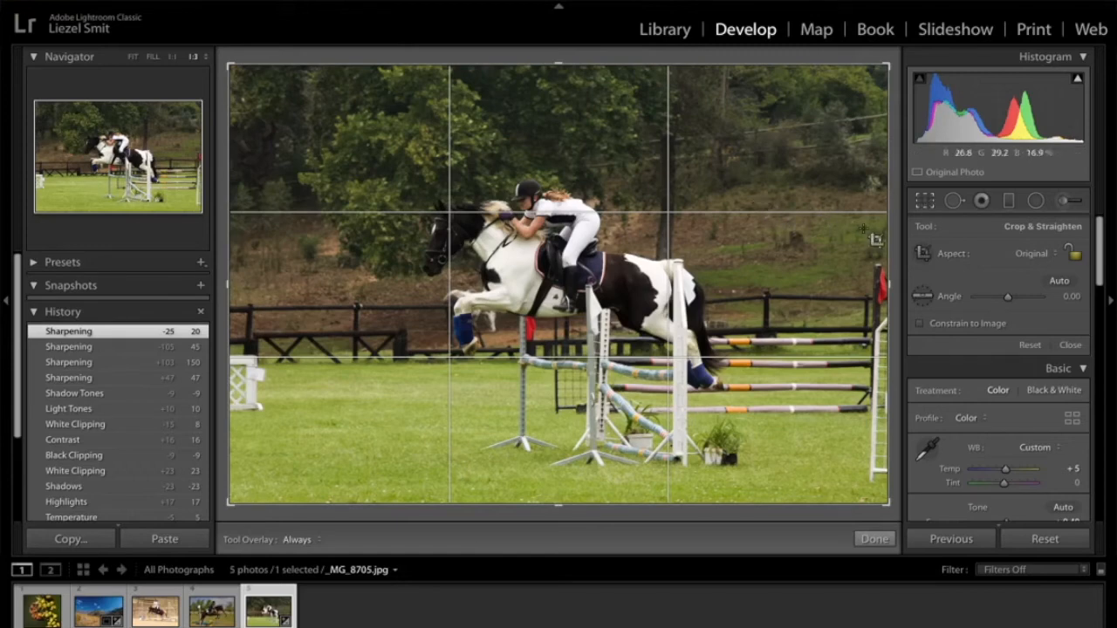
{"action": "left_click_drag", "start_coordinate": [887, 231], "coordinate": [835, 231]}
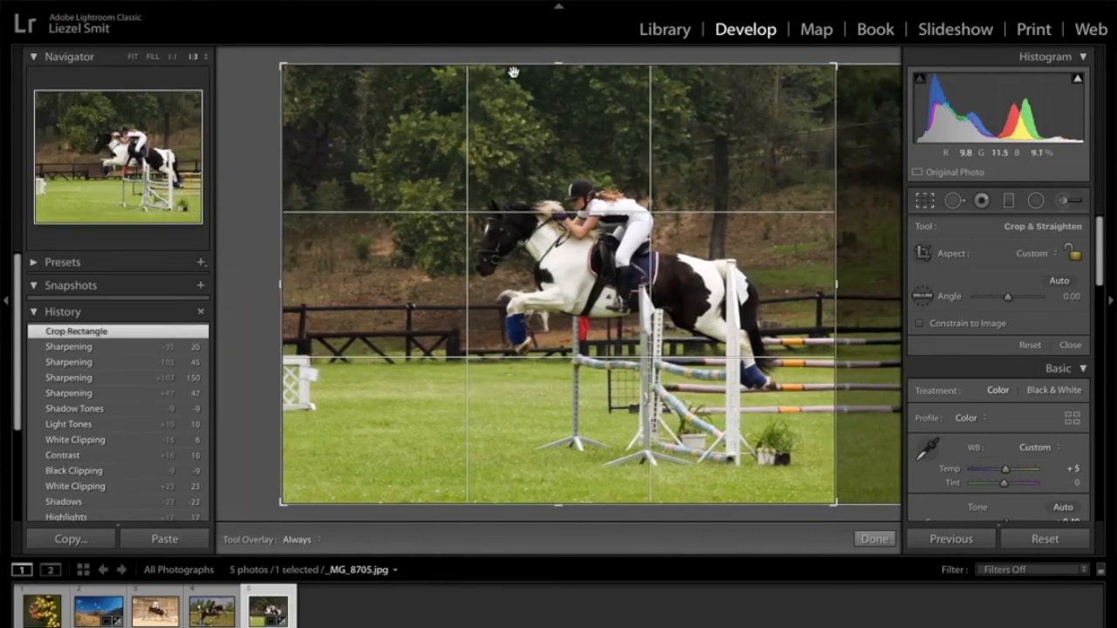
{"action": "left_click_drag", "start_coordinate": [282, 65], "coordinate": [308, 105]}
{"action": "left_click_drag", "start_coordinate": [536, 286], "coordinate": [548, 287]}
{"action": "left_click_drag", "start_coordinate": [558, 464], "coordinate": [559, 456]}
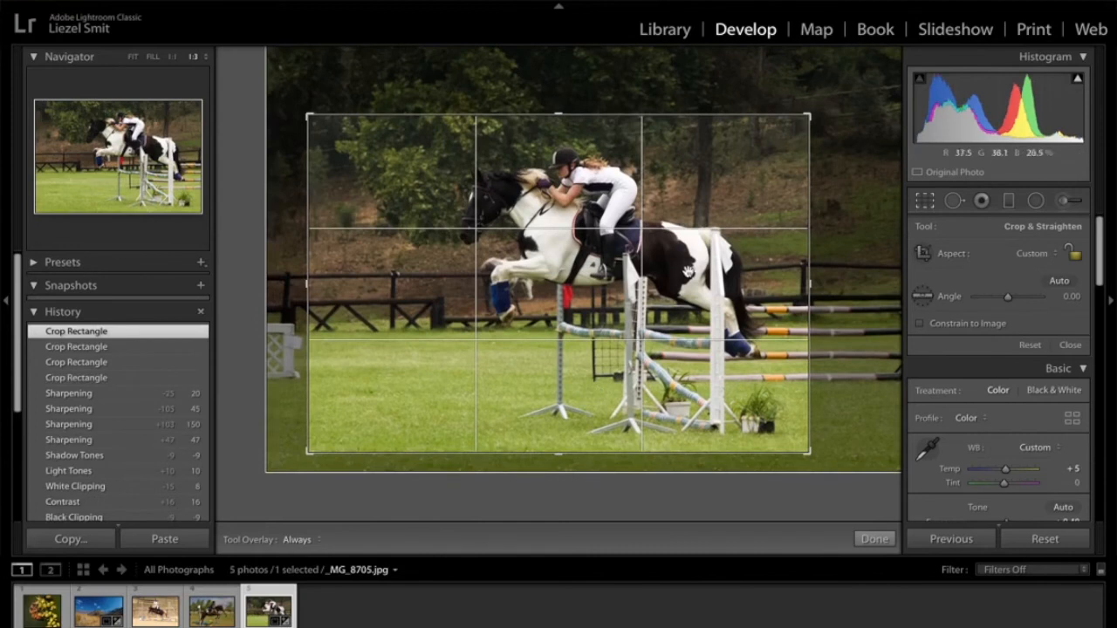
{"action": "left_click_drag", "start_coordinate": [679, 276], "coordinate": [682, 278]}
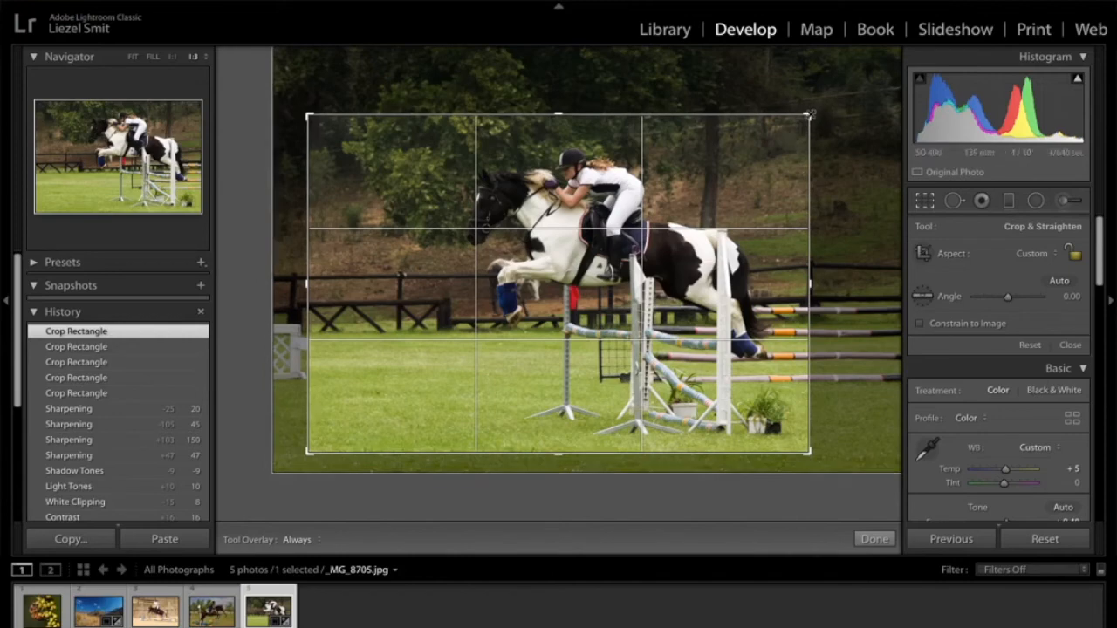
Straighten the photo to a crop angle of -0.35, apply the crop, and view the whole result fitted to the window
{"action": "left_click_drag", "start_coordinate": [811, 112], "coordinate": [823, 121]}
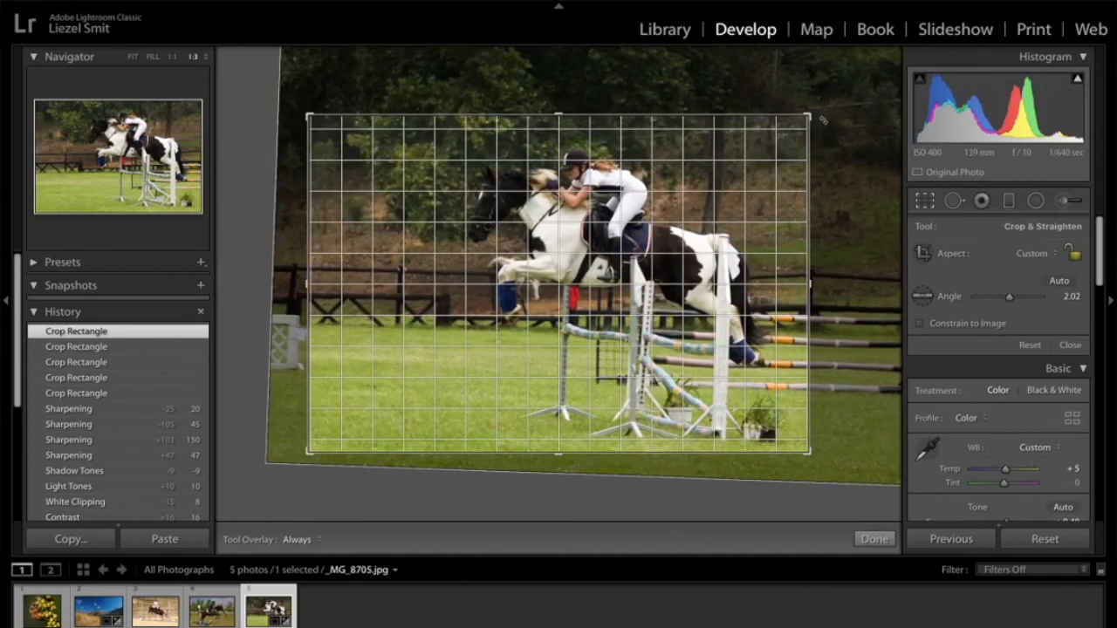
{"action": "left_click_drag", "start_coordinate": [823, 121], "coordinate": [818, 110]}
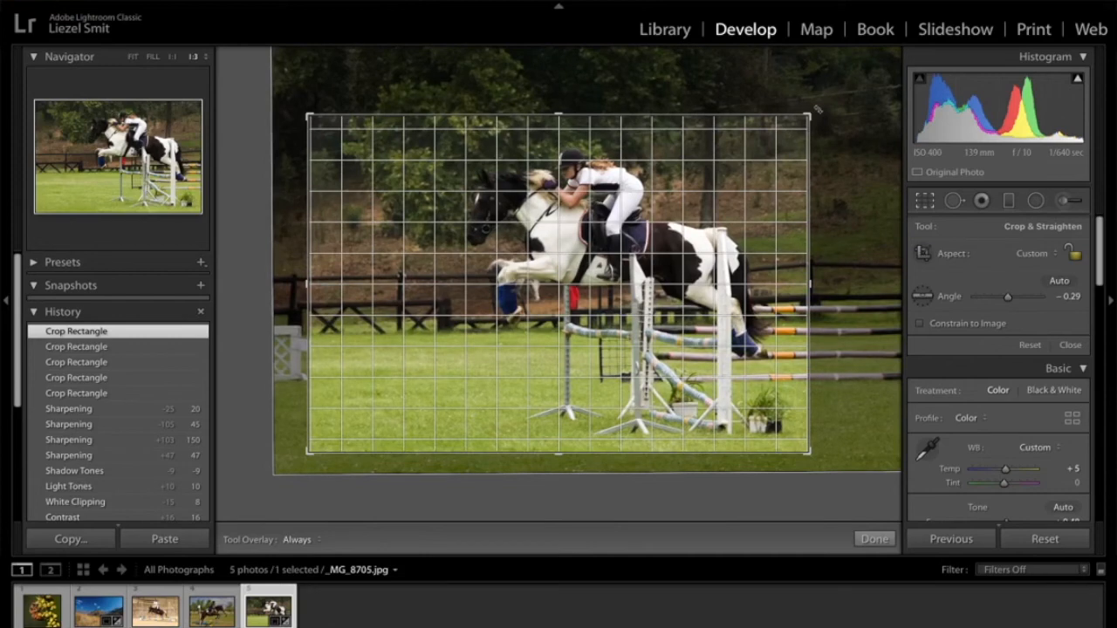
{"action": "left_click_drag", "start_coordinate": [818, 110], "coordinate": [817, 108]}
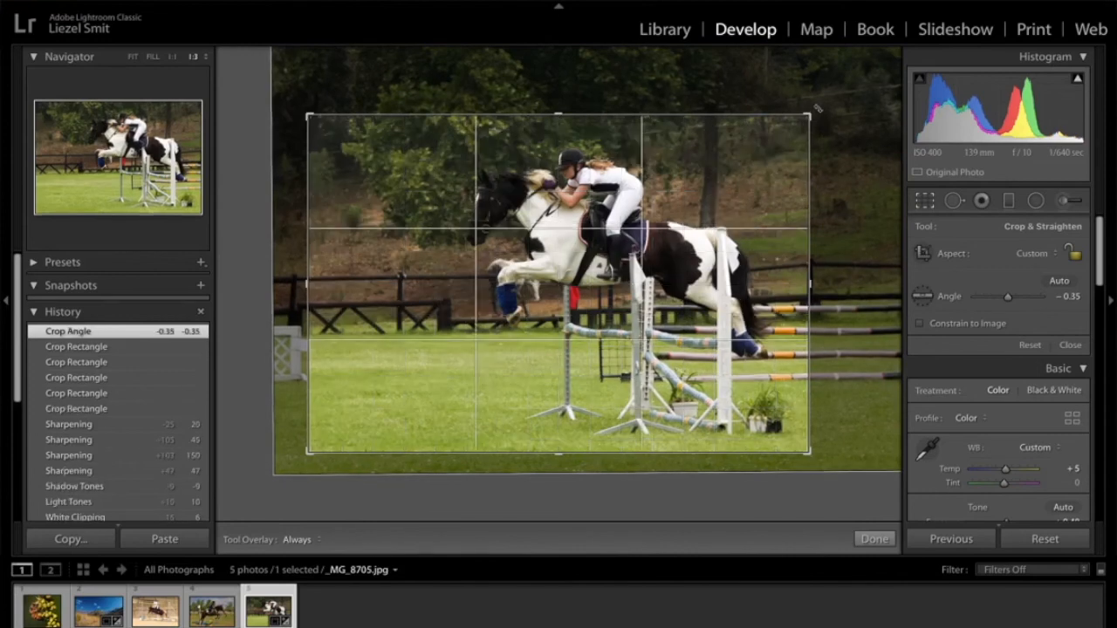
{"action": "left_click", "coordinate": [875, 540]}
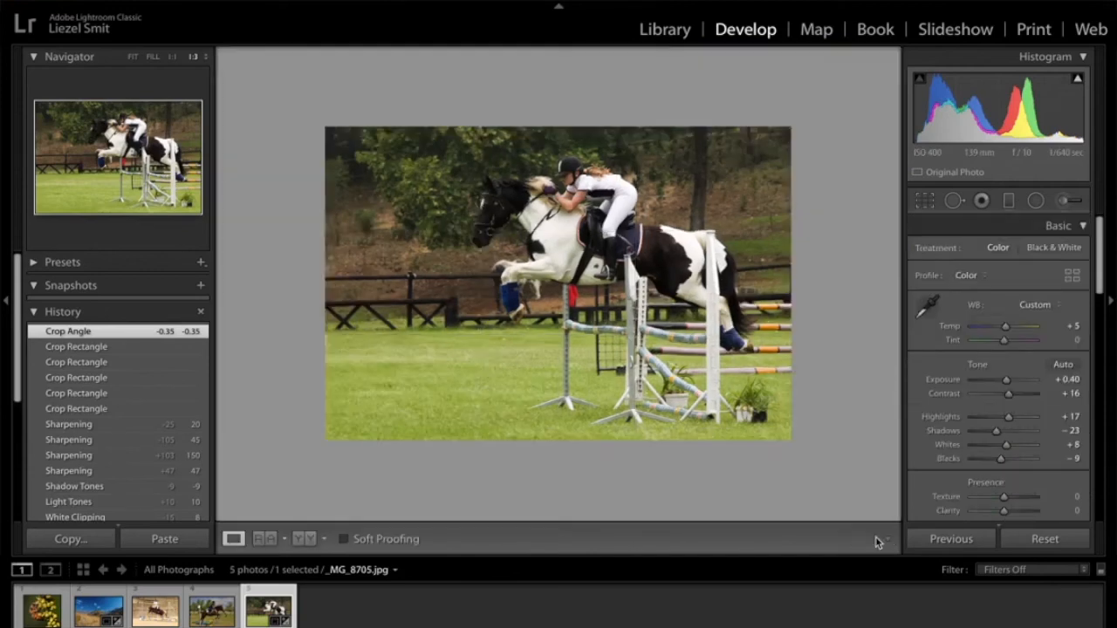
{"action": "left_click", "coordinate": [753, 424]}
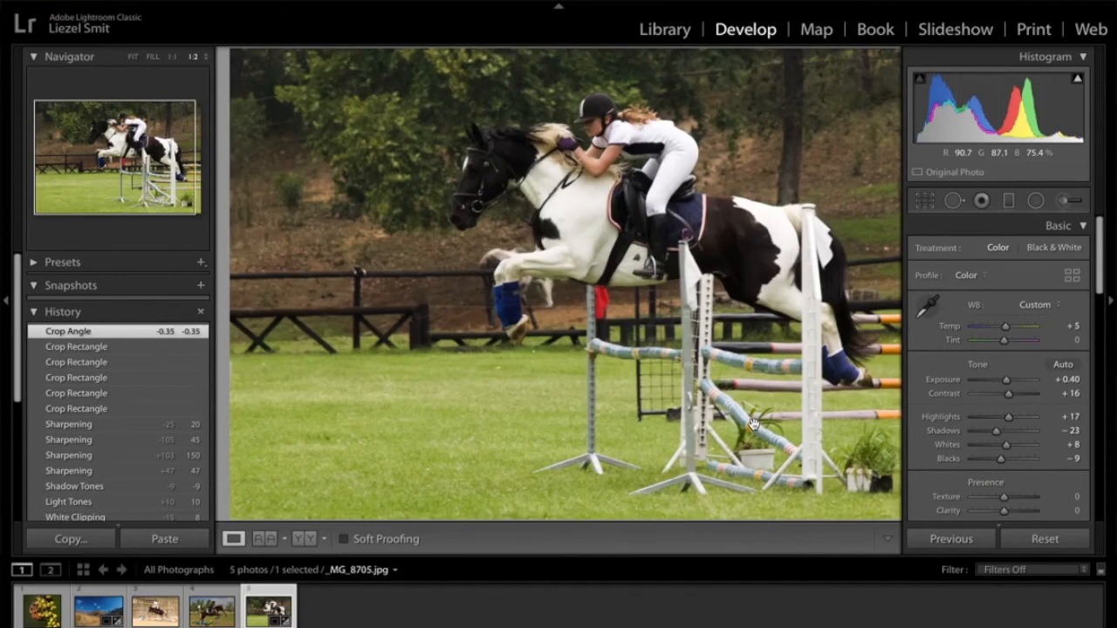
{"action": "key", "text": "z"}
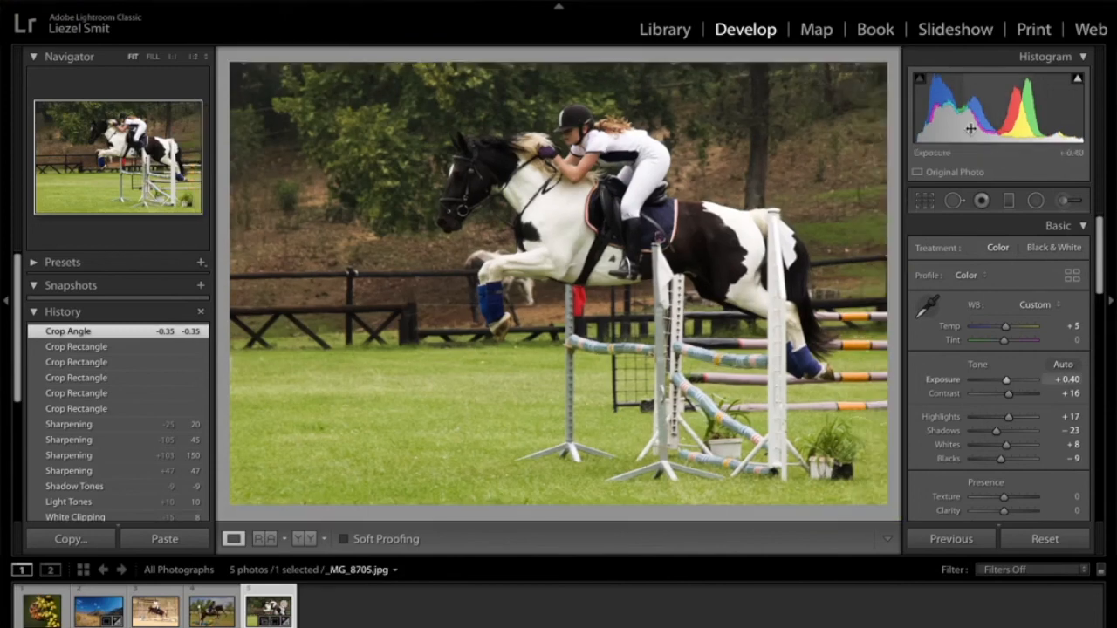